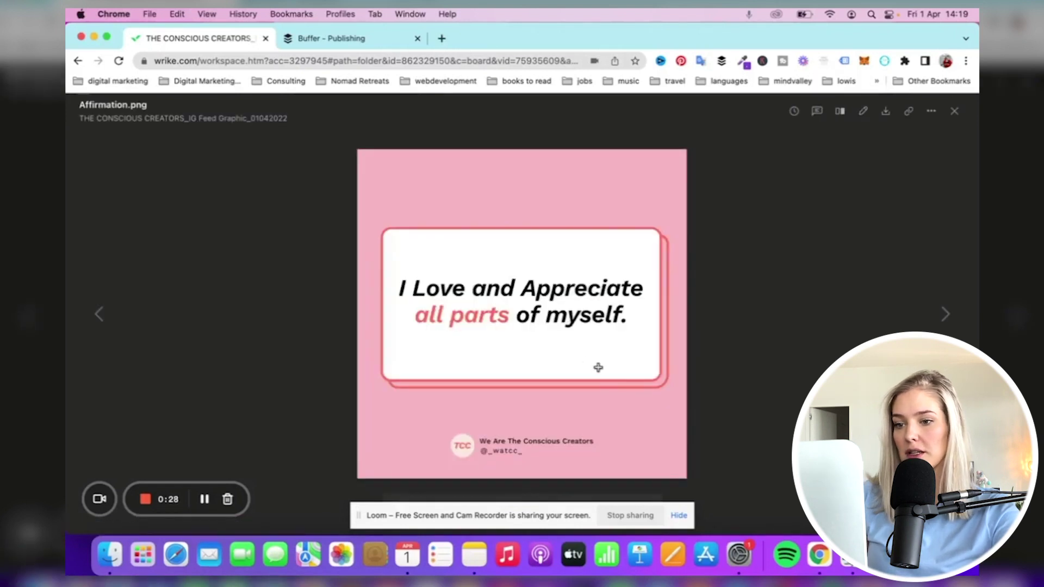
Close the Affirmation.png viewer and scroll to the IG Feed Graphic task's full caption comment
{"action": "left_click", "coordinate": [955, 112]}
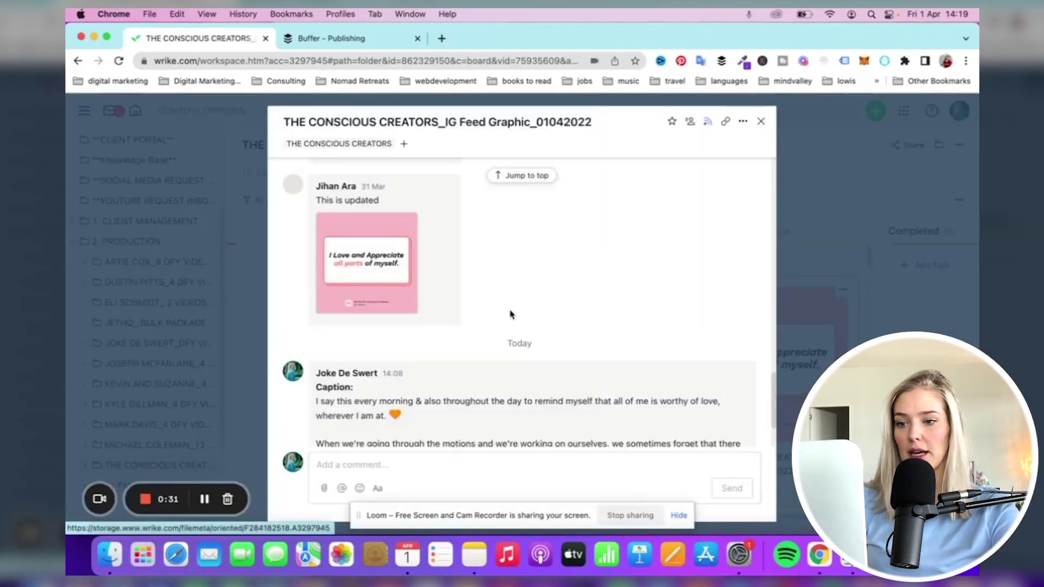
{"action": "scroll", "coordinate": [511, 312], "scroll_direction": "down", "scroll_amount": 3}
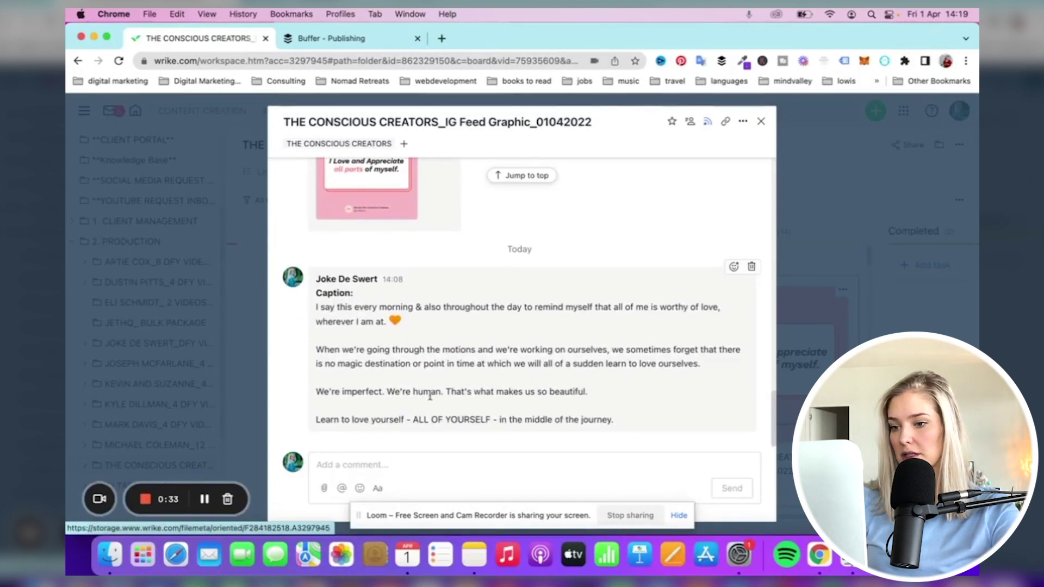
Open a new, empty Instagram post from Buffer's publishing calendar with Create Post
{"action": "left_click", "coordinate": [333, 41]}
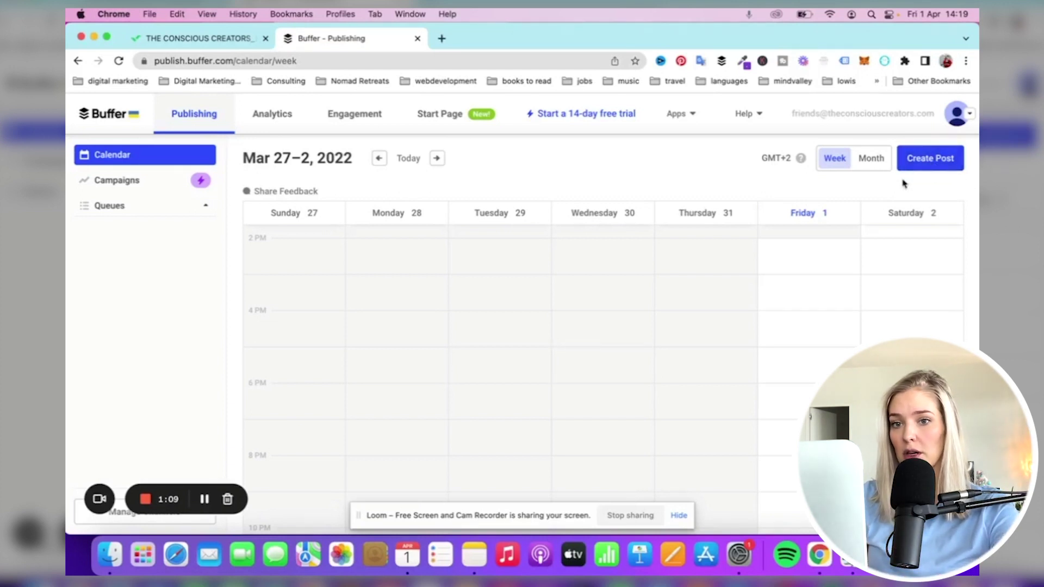
{"action": "left_click", "coordinate": [924, 167]}
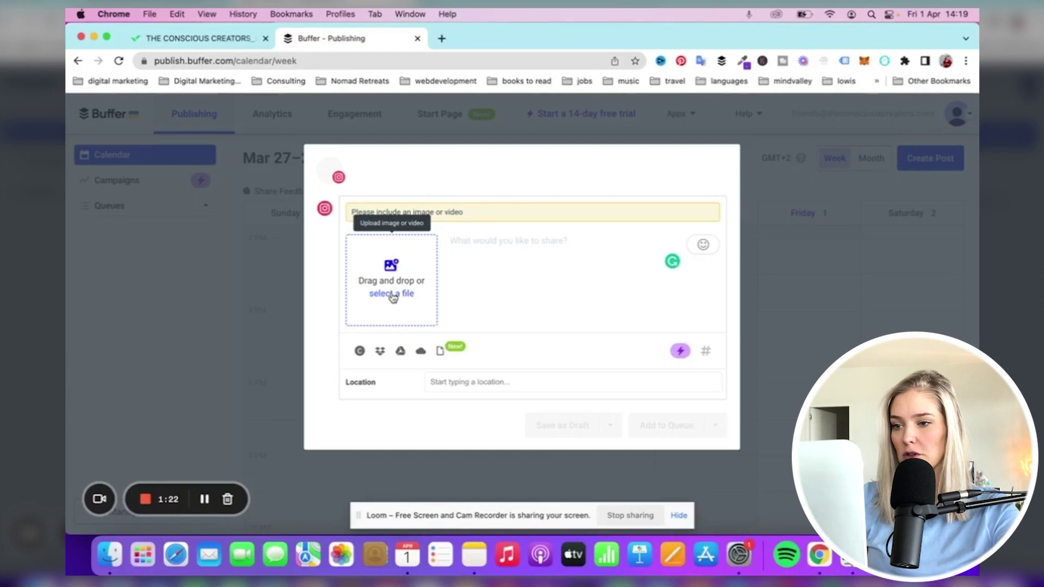
Upload Affirmation.png from Downloads to the Instagram post, then go back to the Wrike caption
{"action": "left_click", "coordinate": [392, 295]}
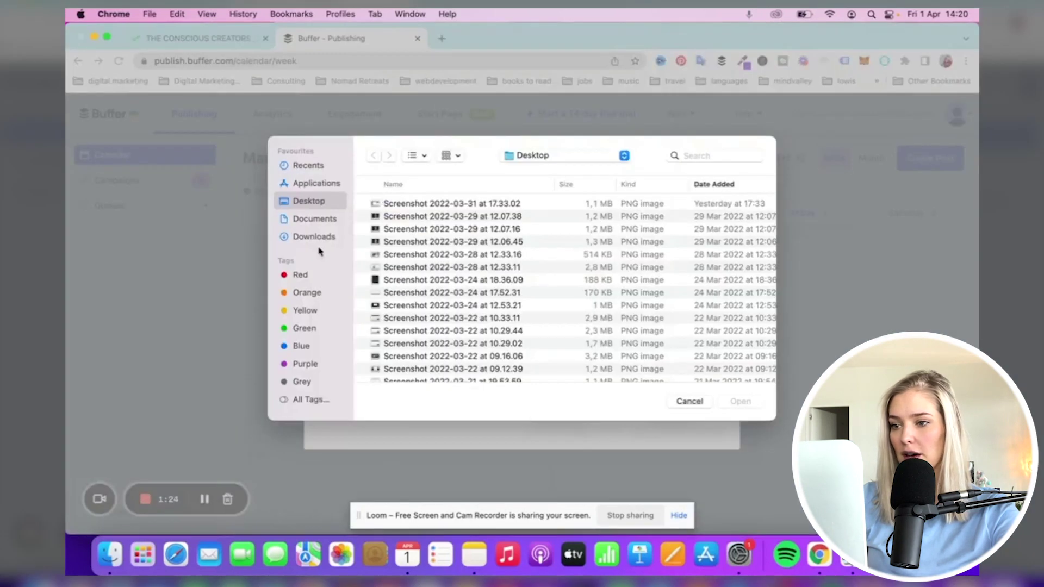
{"action": "left_click", "coordinate": [319, 238]}
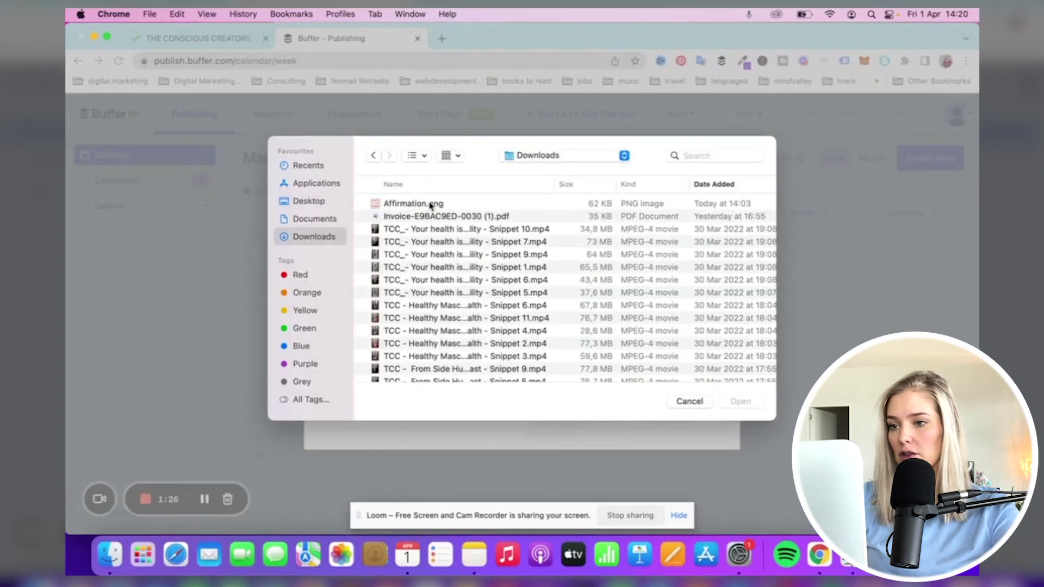
{"action": "left_click", "coordinate": [429, 205]}
{"action": "left_click", "coordinate": [752, 403]}
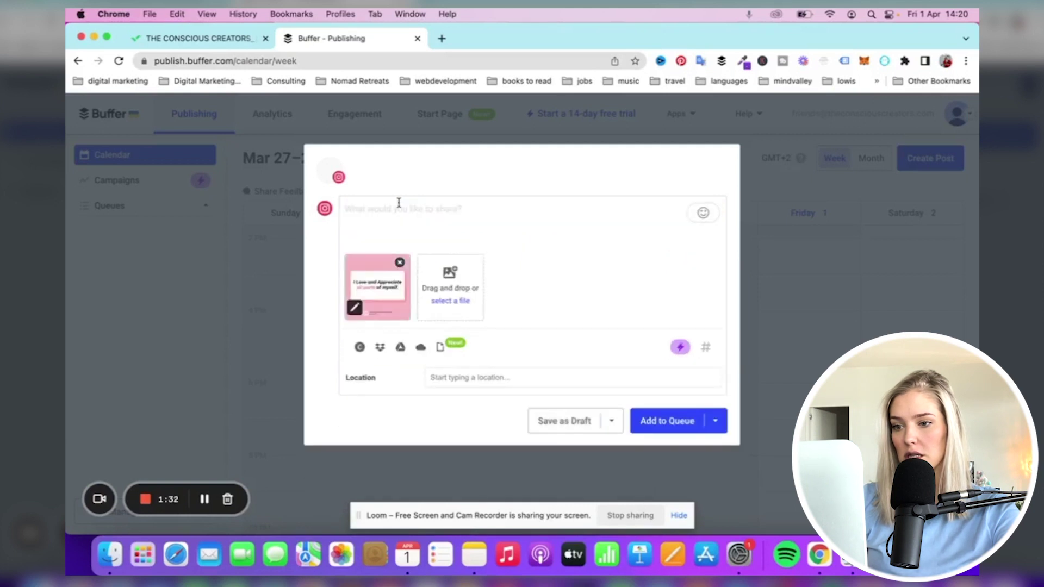
{"action": "left_click", "coordinate": [375, 209]}
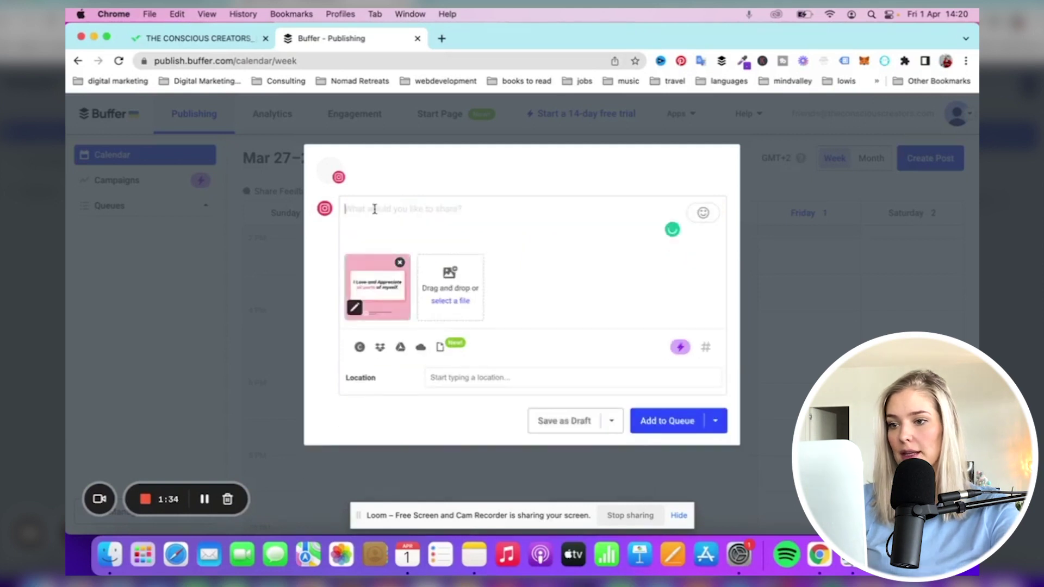
{"action": "left_click", "coordinate": [203, 38]}
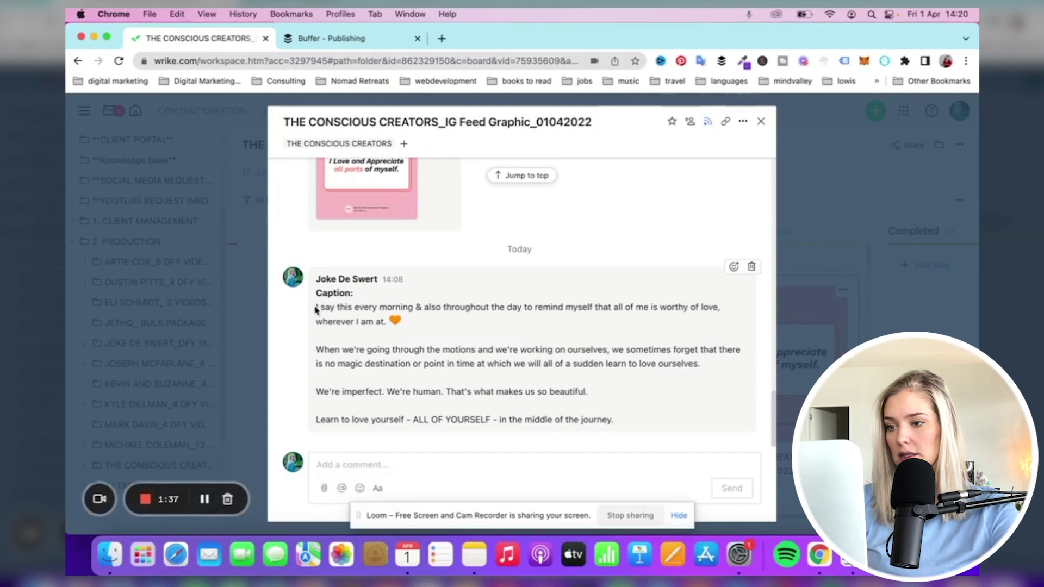
Copy the full caption from the Wrike comment and paste it into Buffer's post text
{"action": "left_click_drag", "start_coordinate": [316, 307], "coordinate": [624, 429]}
{"action": "key", "text": "super+c"}
{"action": "left_click", "coordinate": [324, 38]}
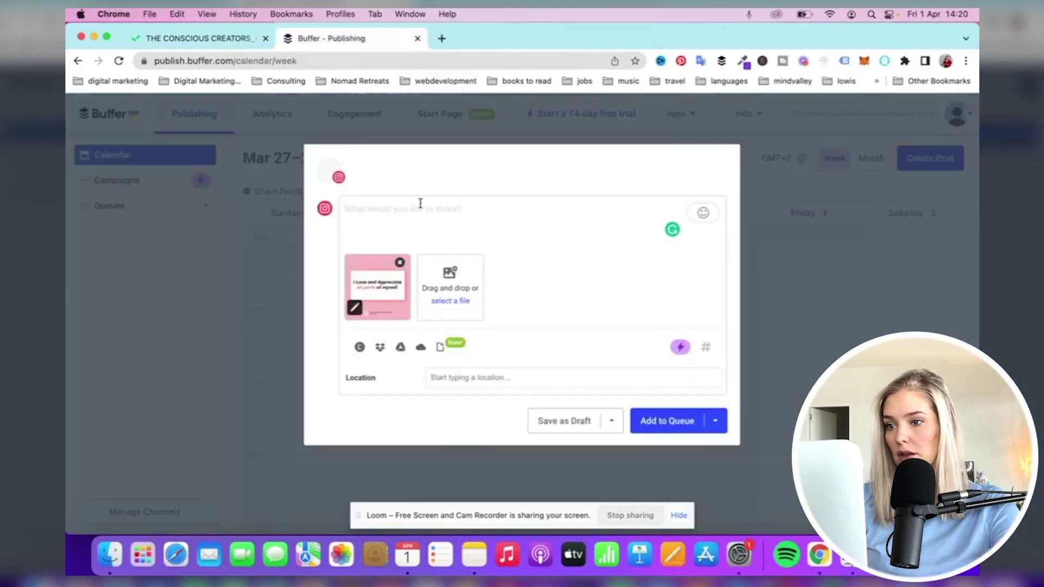
{"action": "left_click", "coordinate": [408, 221]}
{"action": "key", "text": "super+v"}
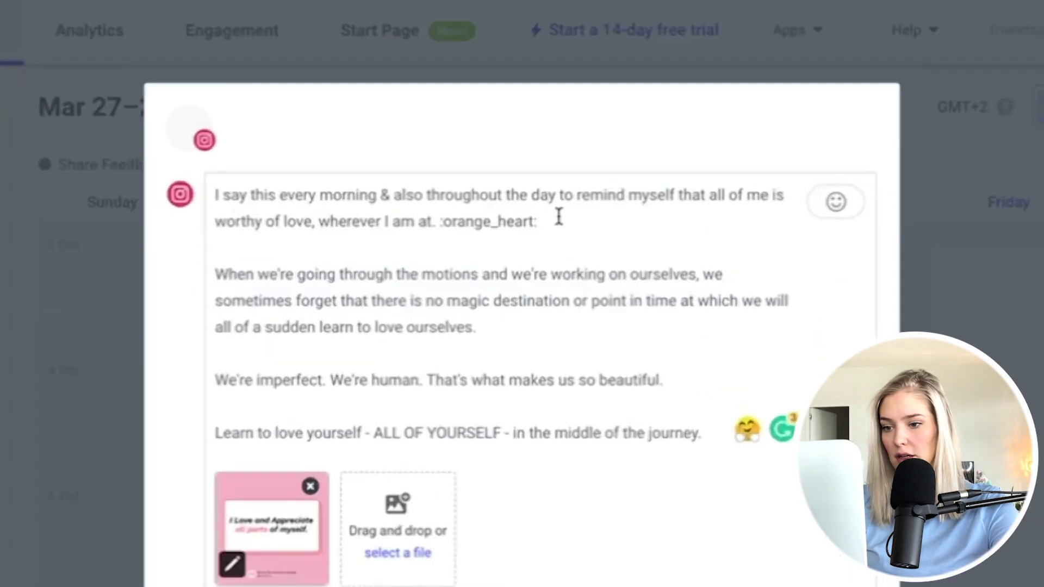
Delete the stray ':orange_heart:' code after 'wherever I am at.'
{"action": "left_click", "coordinate": [558, 216]}
{"action": "key", "text": "BackSpace"}
{"action": "key", "text": "BackSpace"}
{"action": "key", "text": "BackSpace"}
{"action": "key", "text": "BackSpace"}
{"action": "key", "text": "BackSpace"}
{"action": "key", "text": "BackSpace"}
{"action": "key", "text": "BackSpace"}
{"action": "key", "text": "BackSpace"}
{"action": "key", "text": "BackSpace"}
{"action": "key", "text": "BackSpace"}
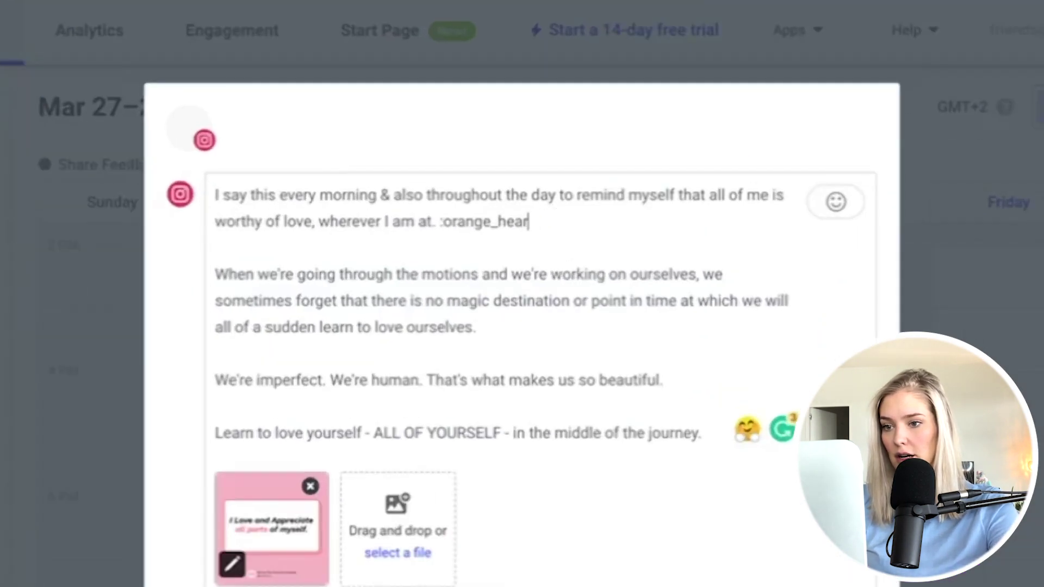
{"action": "key", "text": "BackSpace"}
{"action": "key", "text": "BackSpace"}
{"action": "key", "text": "BackSpace"}
{"action": "key", "text": "BackSpace"}
{"action": "key", "text": "BackSpace"}
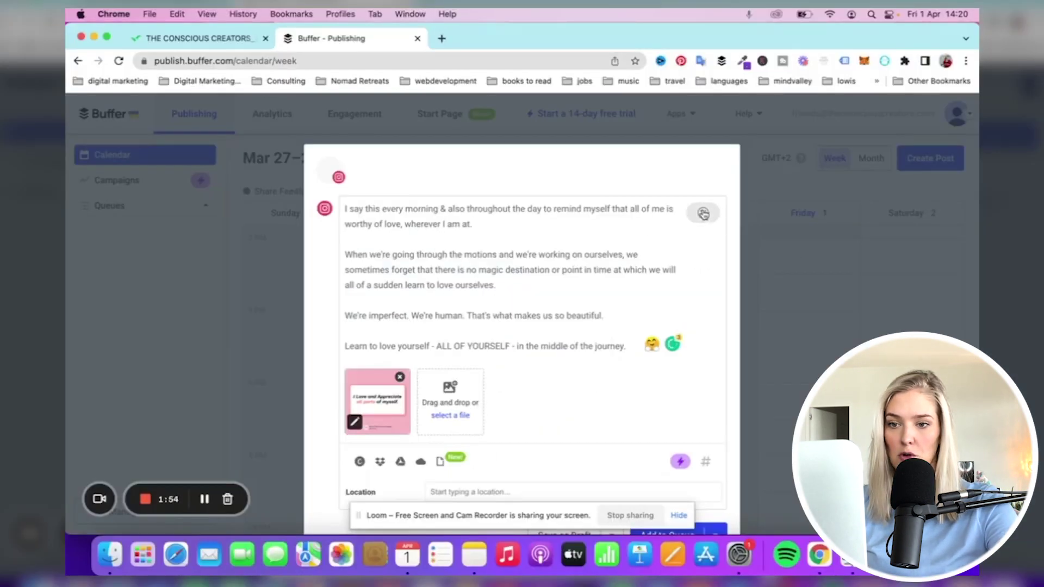
Insert the yellow heart emoji from the Symbols emoji set after 'wherever I am at.'
{"action": "left_click", "coordinate": [703, 213]}
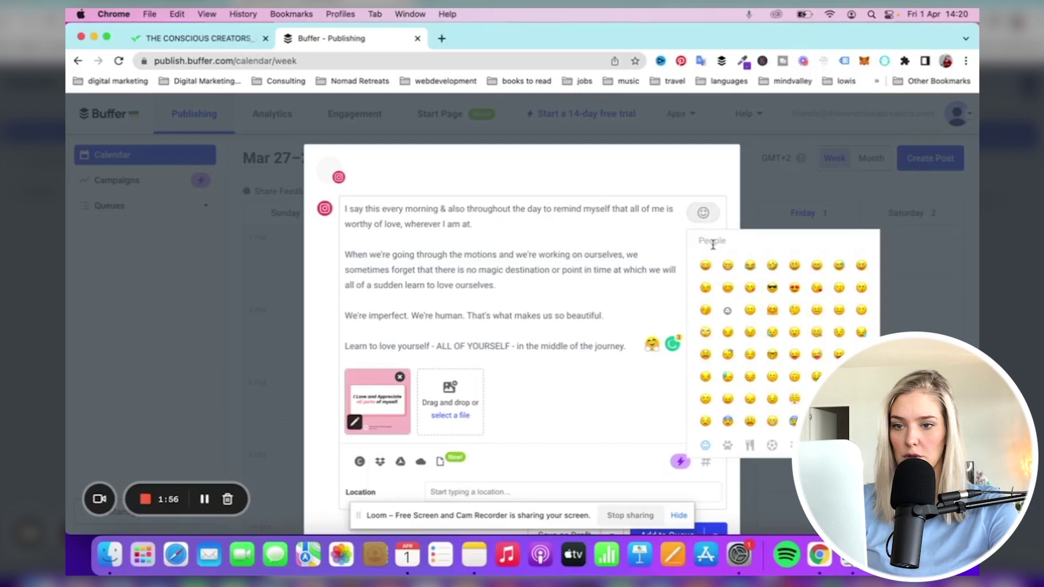
{"action": "scroll", "coordinate": [731, 332], "scroll_direction": "down", "scroll_amount": 2}
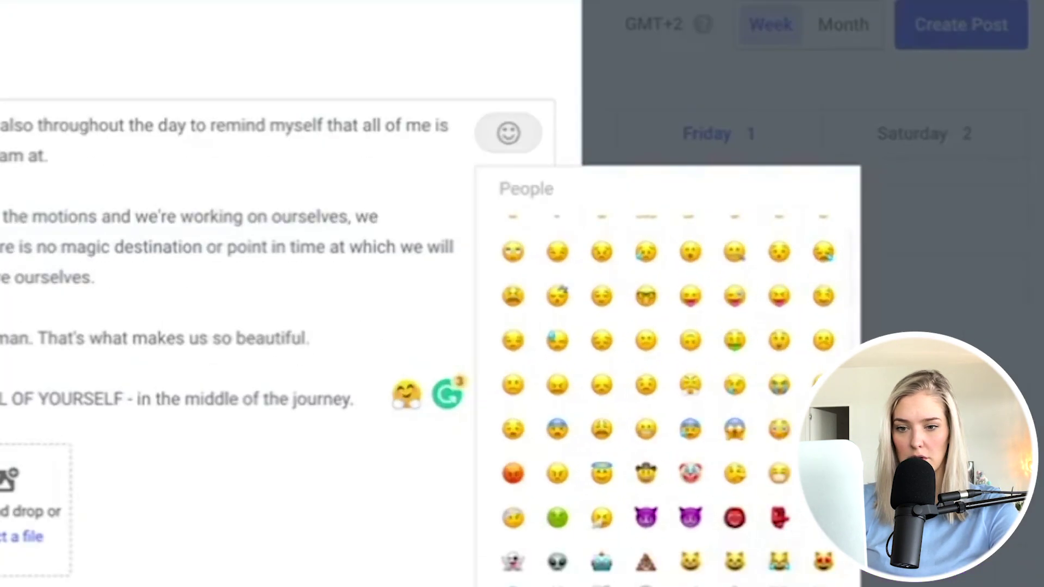
{"action": "scroll", "coordinate": [731, 332], "scroll_direction": "down", "scroll_amount": 15}
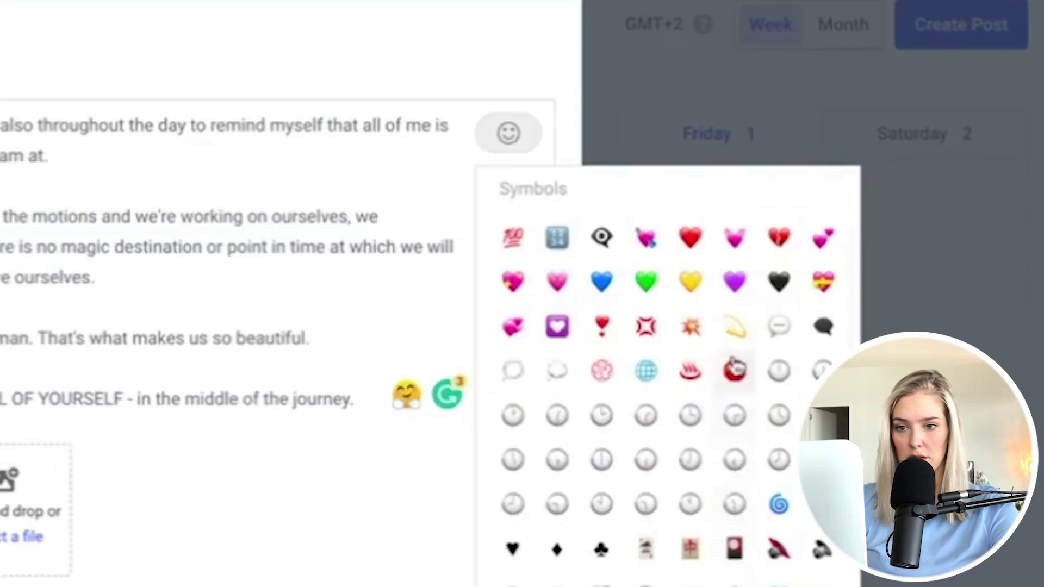
{"action": "left_click", "coordinate": [689, 283]}
{"action": "left_click", "coordinate": [232, 176]}
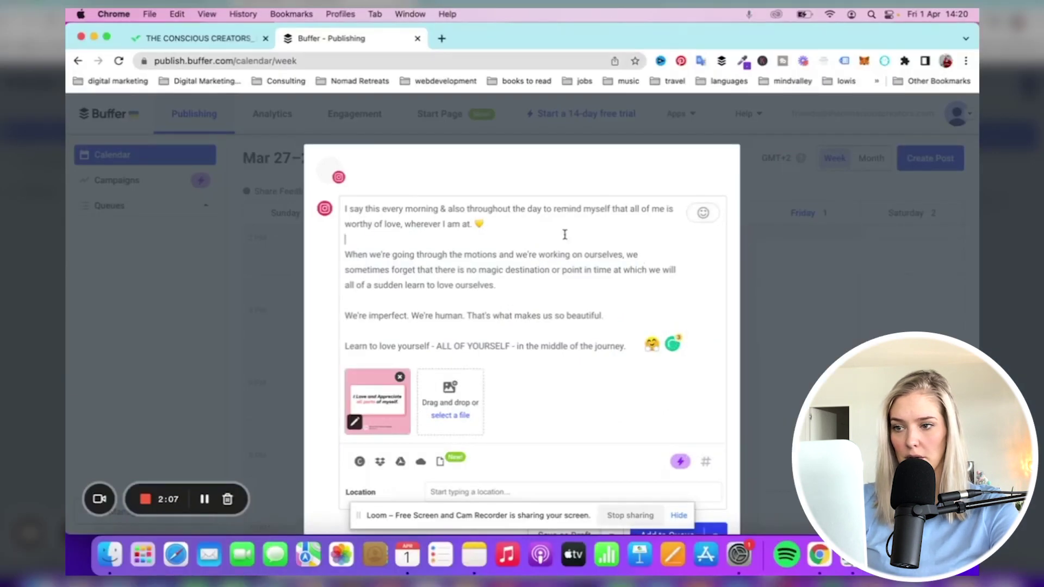
{"action": "scroll", "coordinate": [565, 234], "scroll_direction": "down", "scroll_amount": 1}
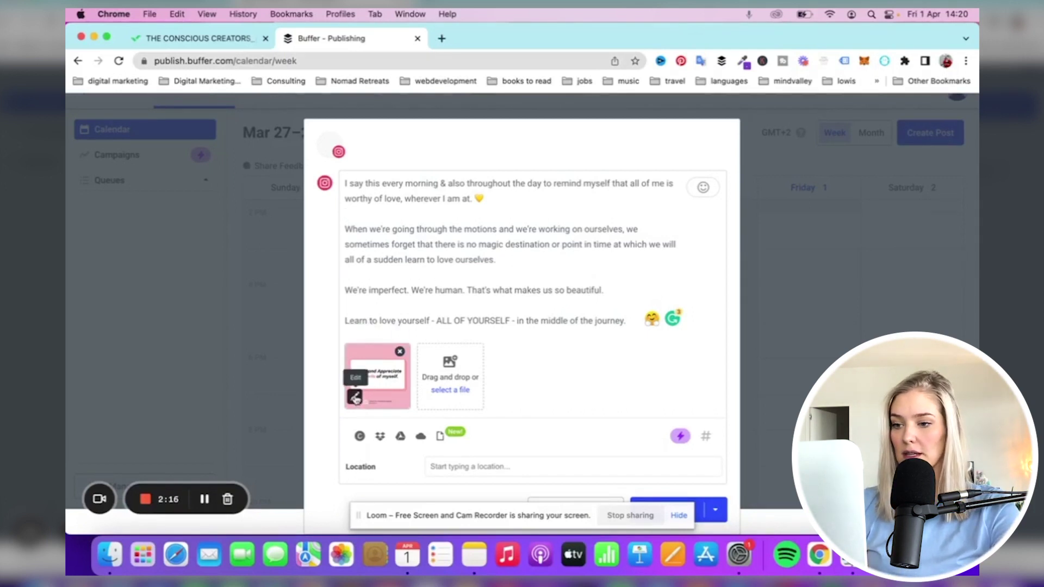
{"action": "left_click", "coordinate": [355, 398]}
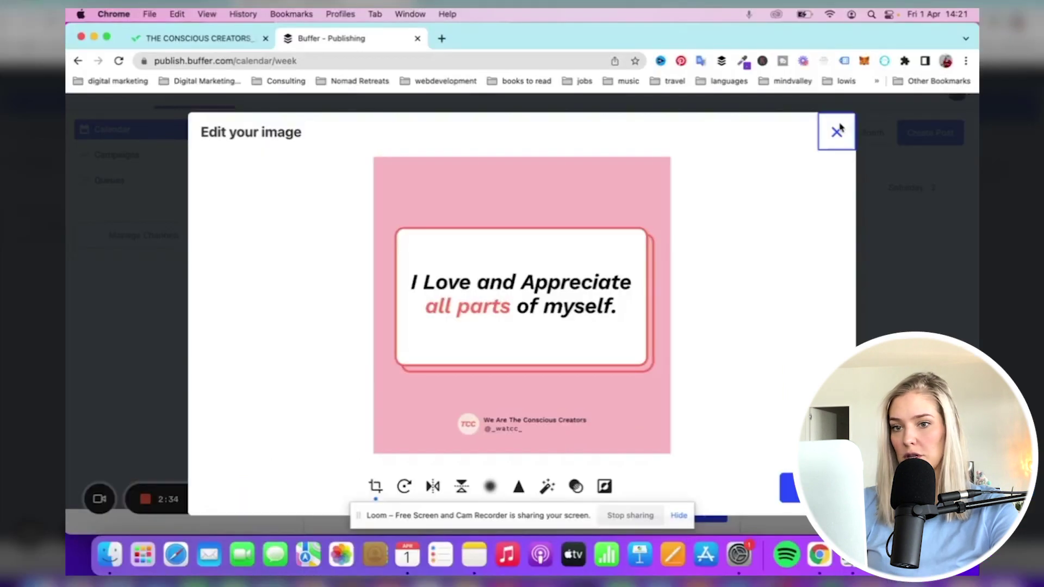
{"action": "left_click", "coordinate": [837, 130]}
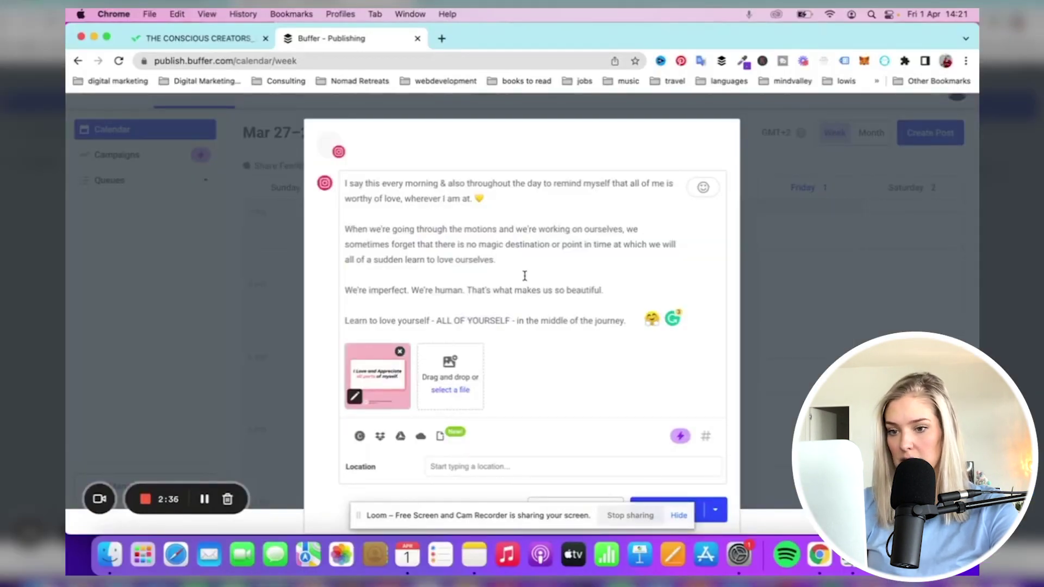
Set the Instagram post's Location field to the 'Antwerp, Belgium' suggestion
{"action": "left_click", "coordinate": [706, 436]}
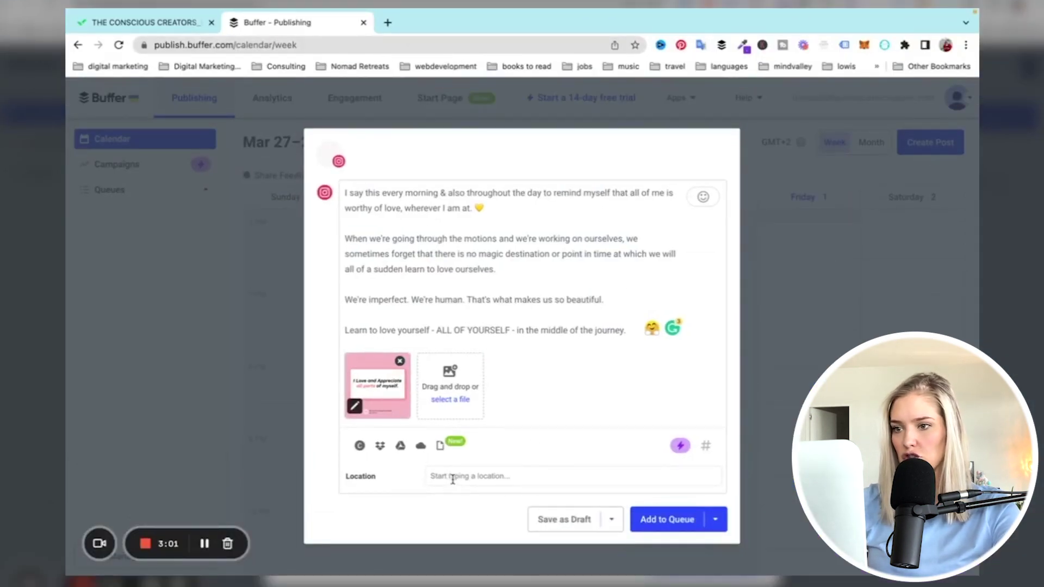
{"action": "left_click", "coordinate": [454, 477]}
{"action": "type", "text": "Antwerp"}
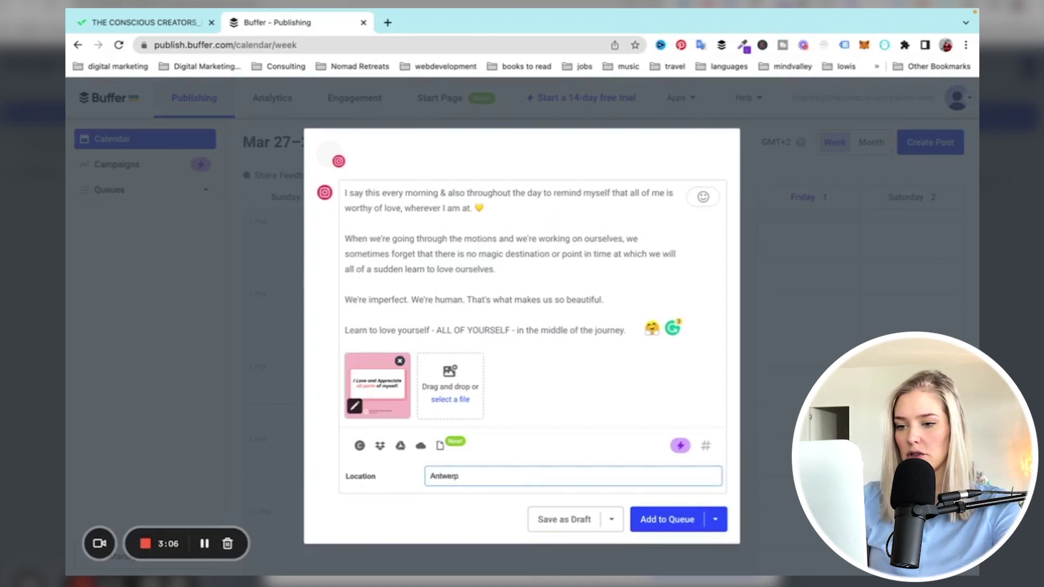
{"action": "type", "text": ", Be"}
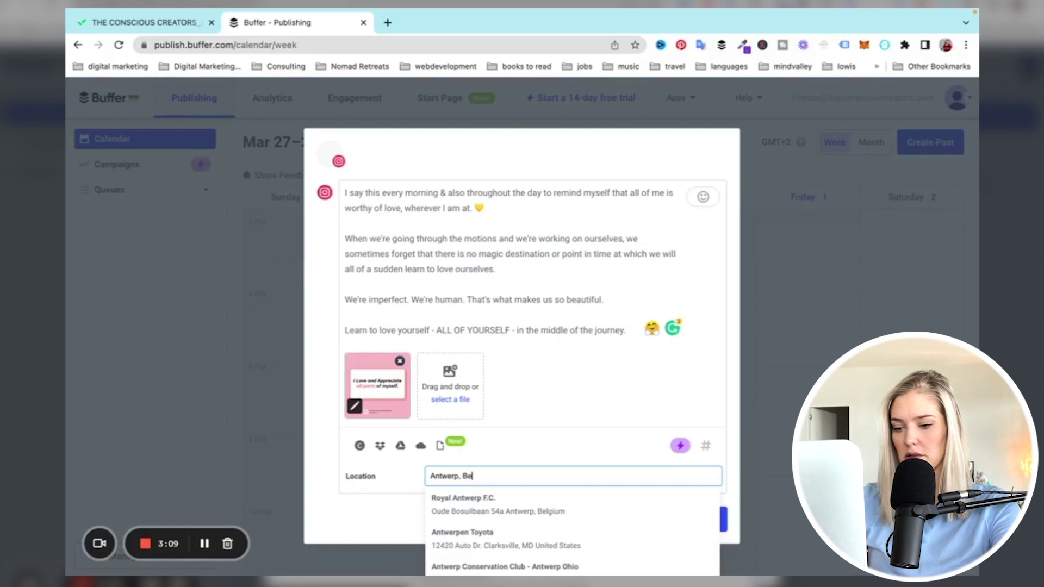
{"action": "type", "text": "lgium"}
{"action": "left_click", "coordinate": [463, 511]}
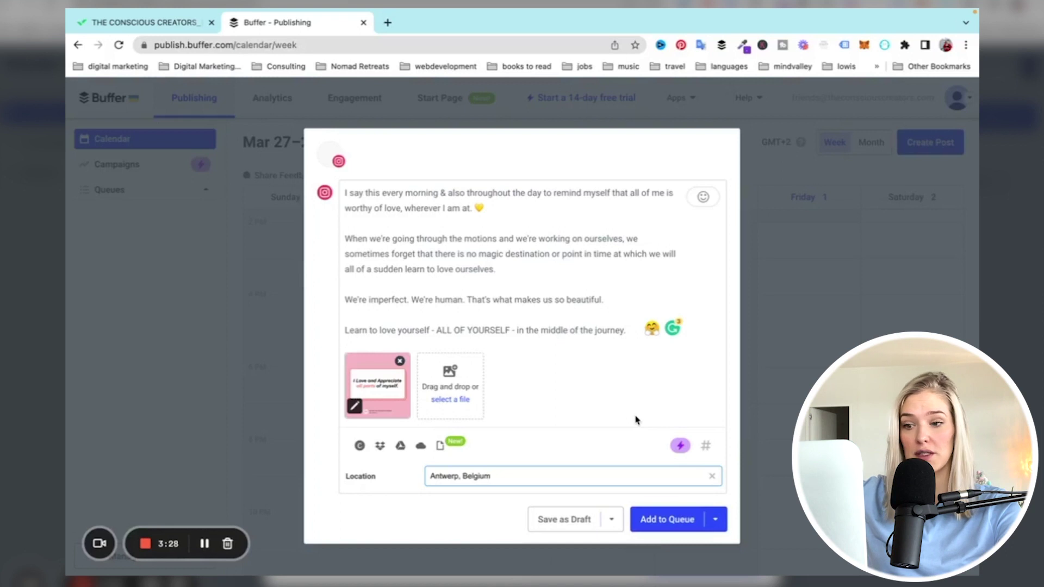
From the Add to Queue menu, view Schedule Post's date picker, then choose Share Now
{"action": "left_click", "coordinate": [714, 521]}
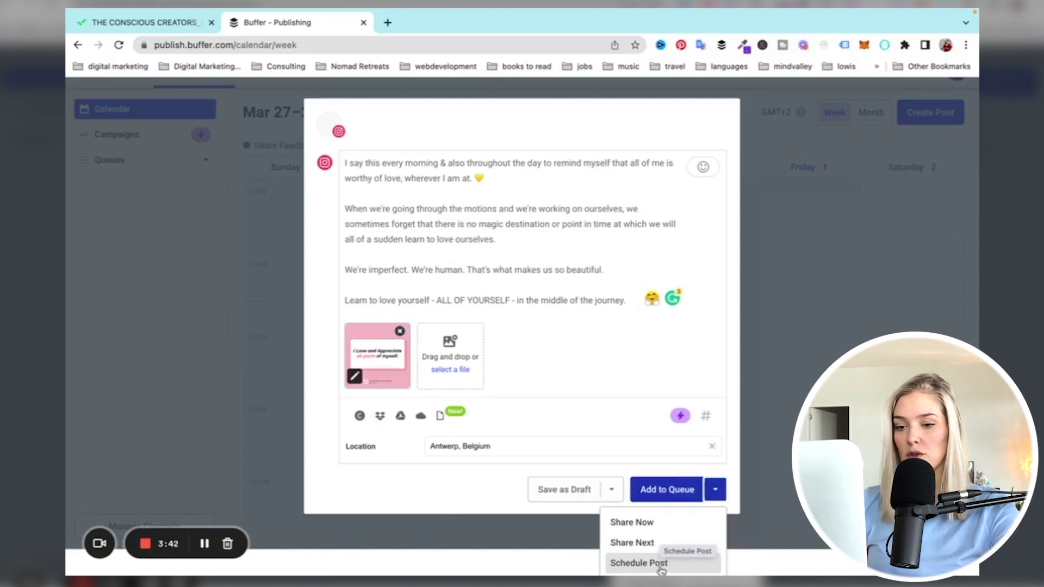
{"action": "left_click", "coordinate": [659, 564]}
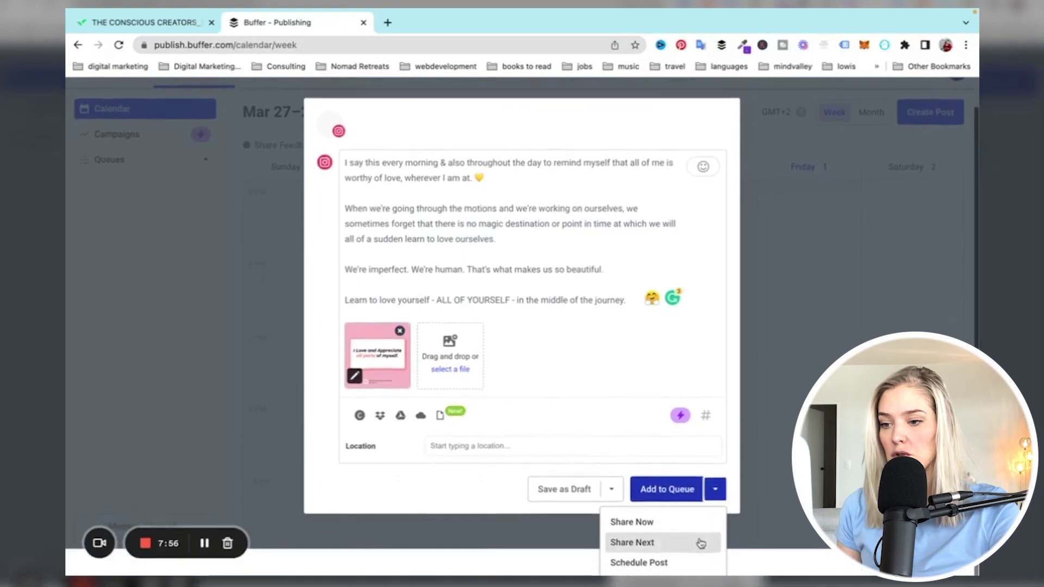
{"action": "left_click", "coordinate": [652, 523]}
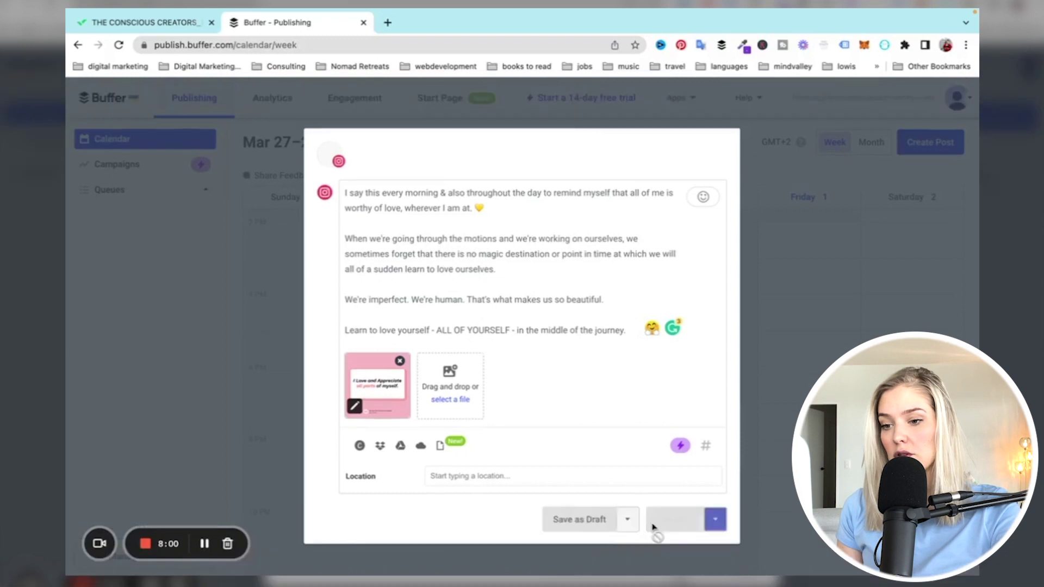